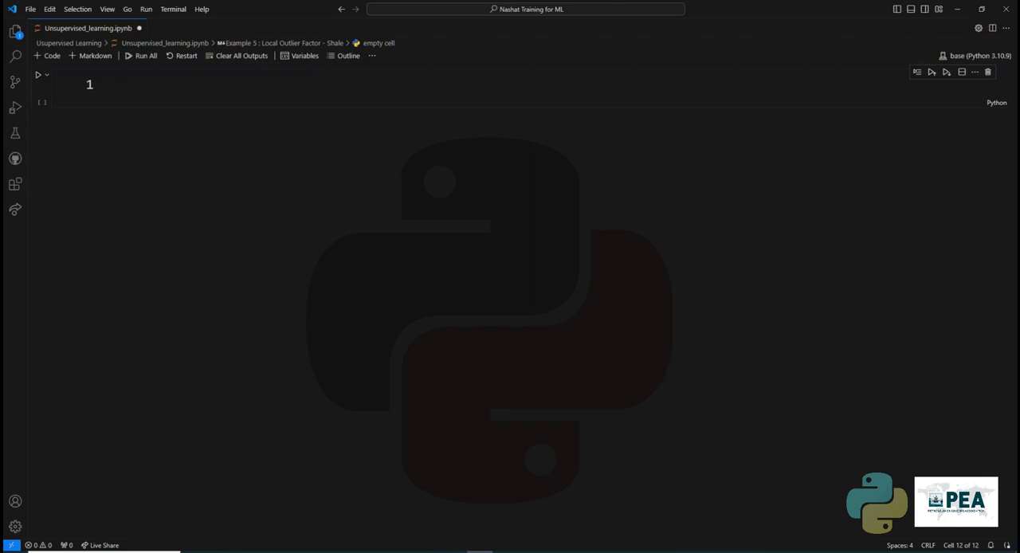
Write import lines for pandas, KMeans from sklearn.cluster, and plotly.express as px
left_click(105, 94)
type("import pandas as pd")
key("Return")
type("im")
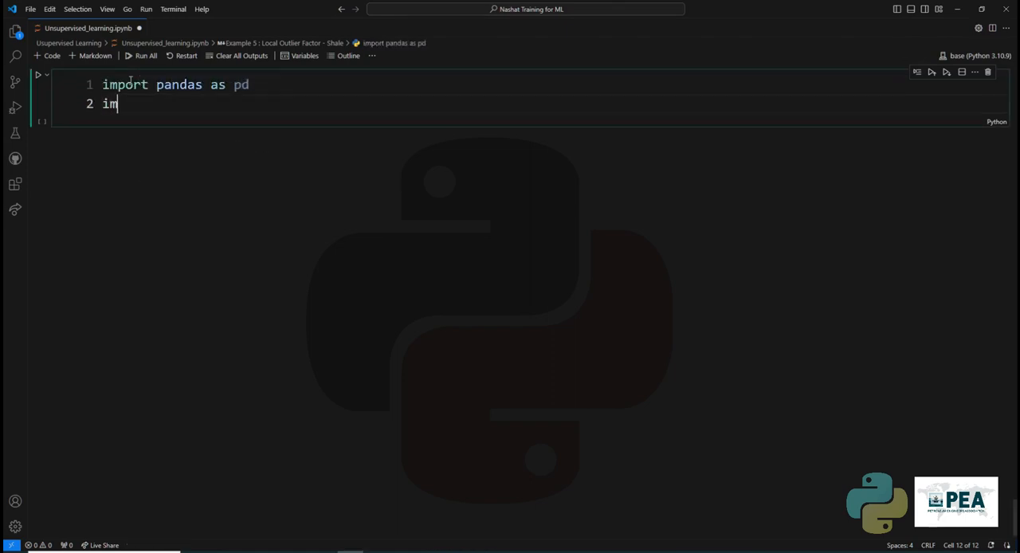
key("BackSpace")
key("BackSpace")
type("from sklearn.")
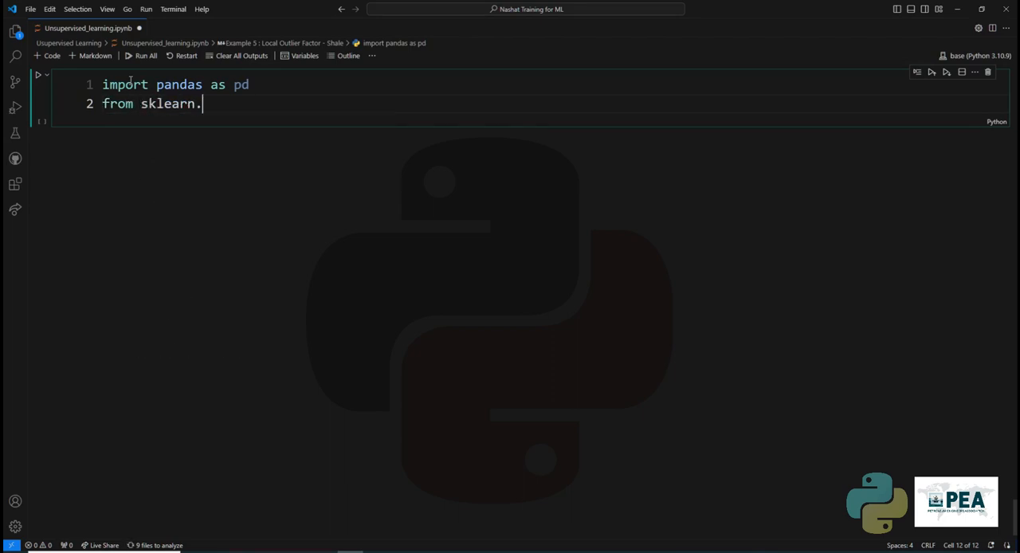
type("cluster import Kmean")
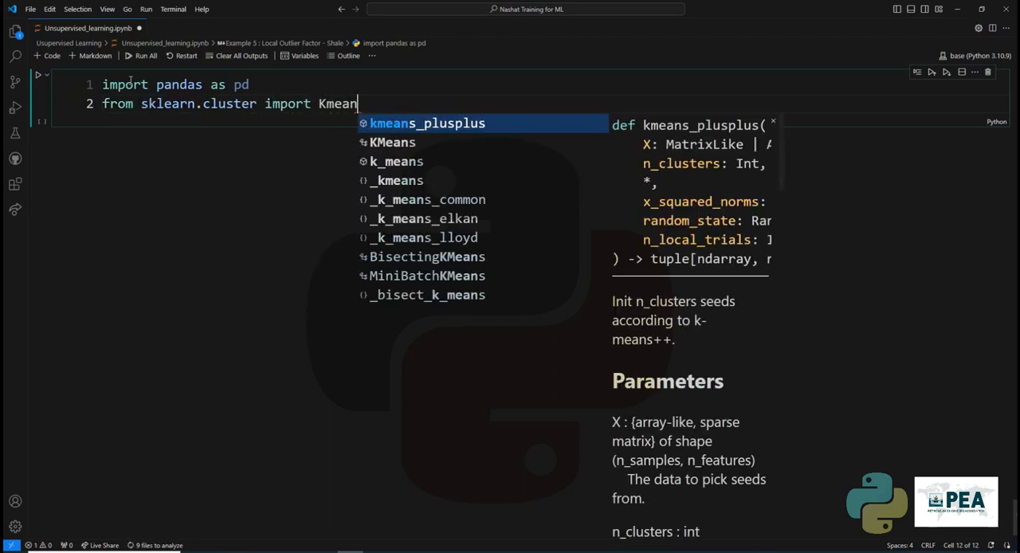
key("Down")
key("Return")
key("Return")
type("import ")
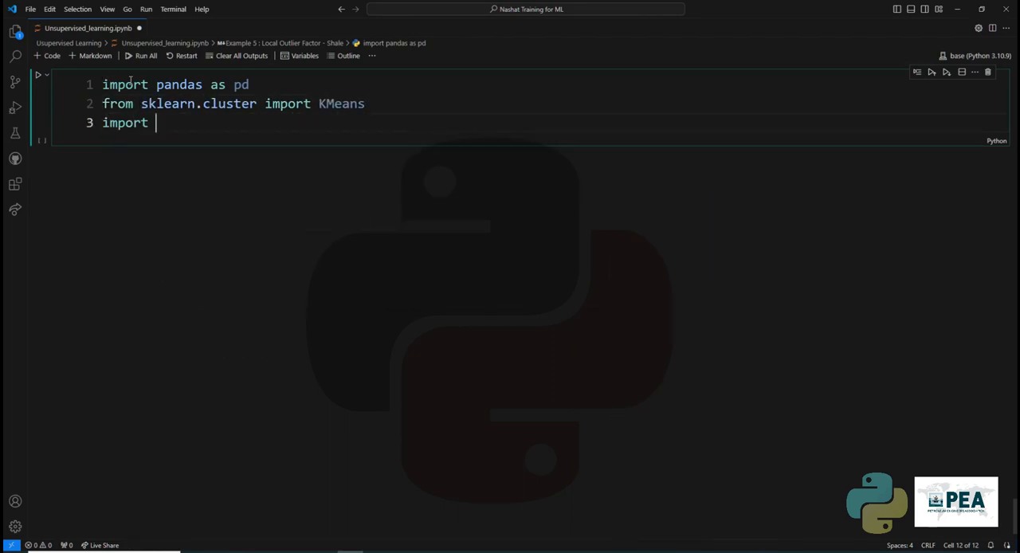
type("plotly.express as")
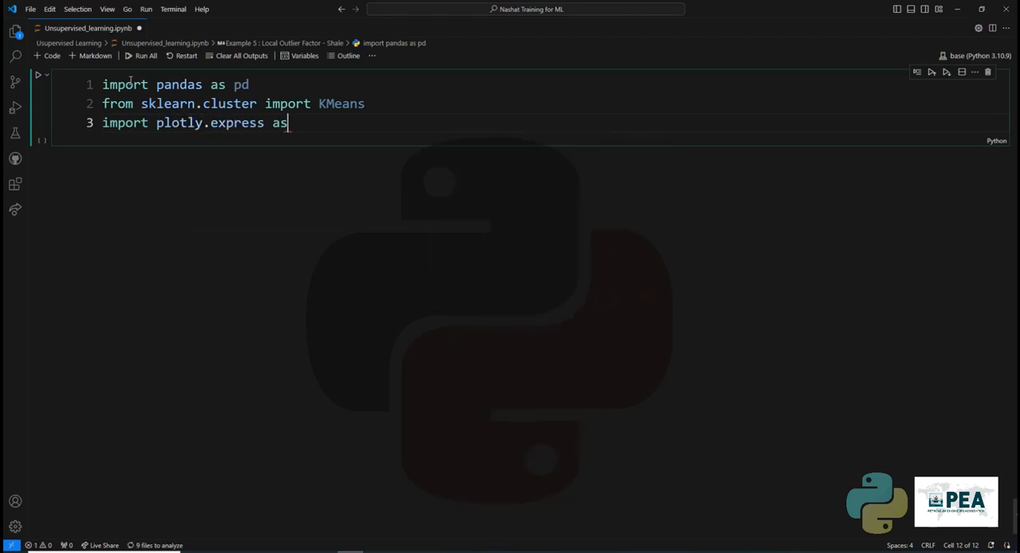
type(" px")
key("Return")
type("df = ")
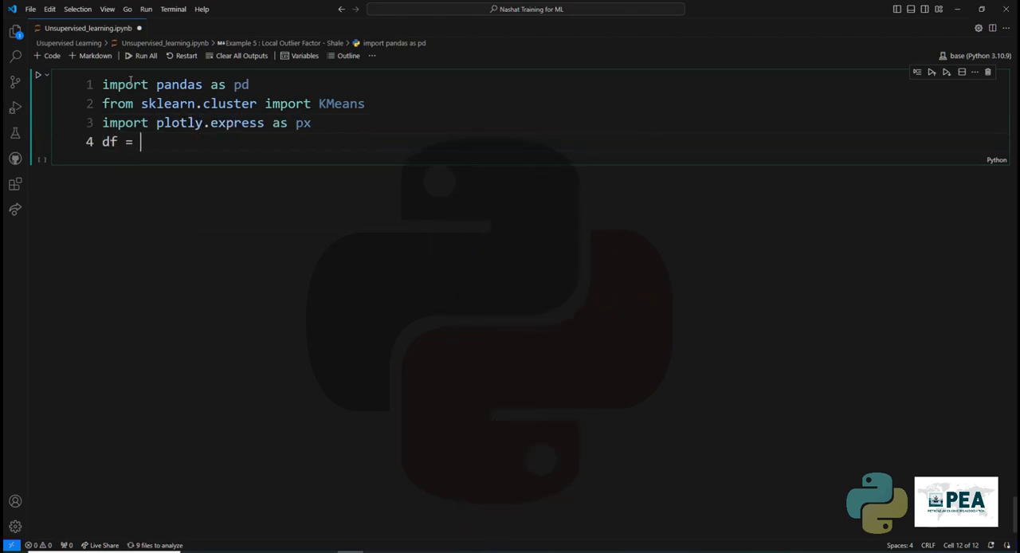
type("pd.read")
Assign df = pd.read_csv("3-olga.tab", sep="\t") to read the tab-separated file
key("Down")
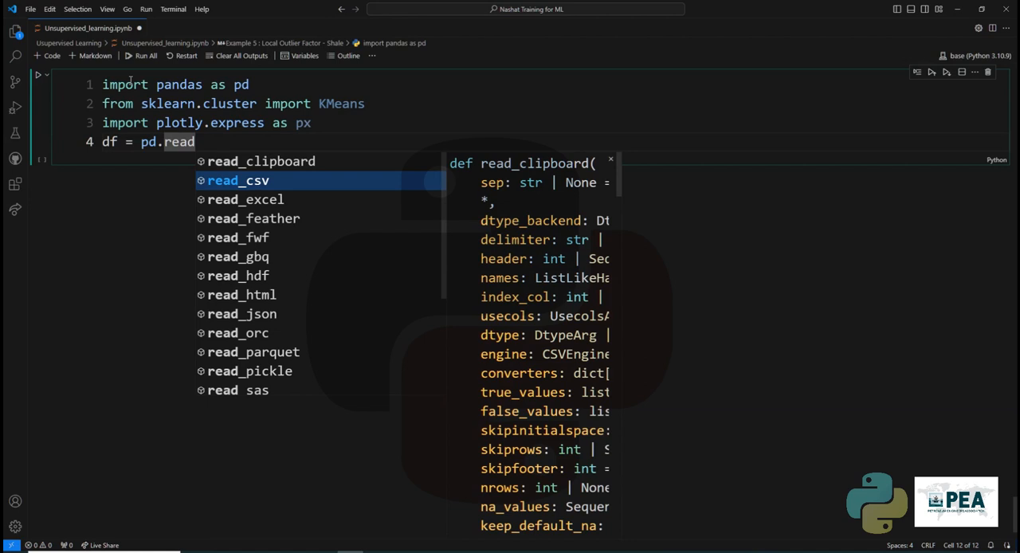
key("Tab")
type("(")
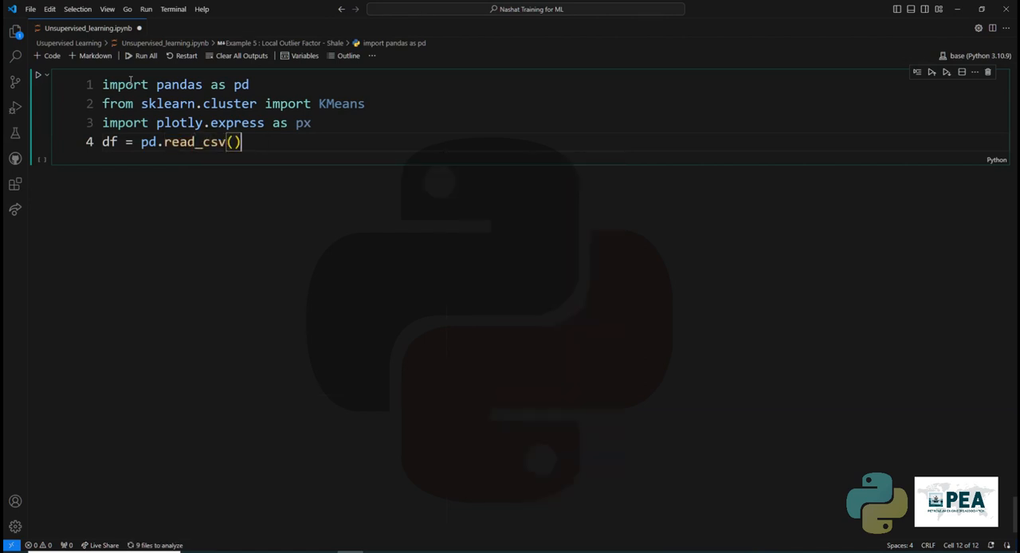
type("\"3-o")
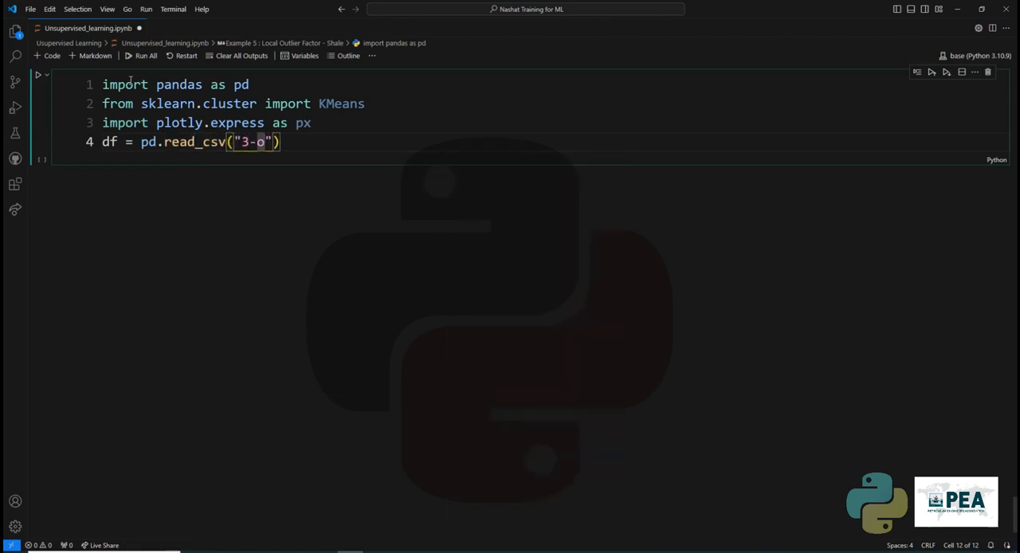
type("lga.tab")
key("Escape")
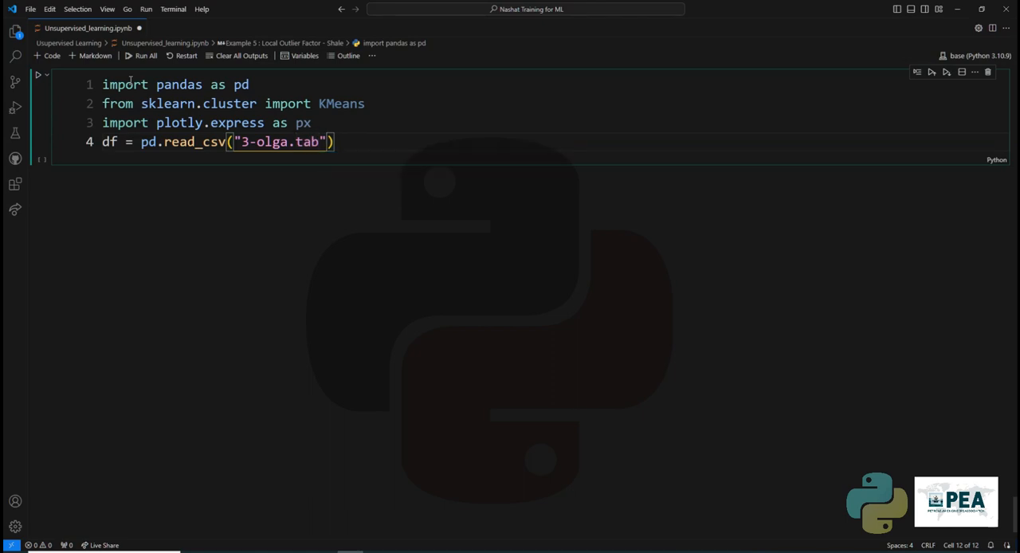
type(", spe")
key("BackSpace")
key("BackSpace")
key("BackSpace")
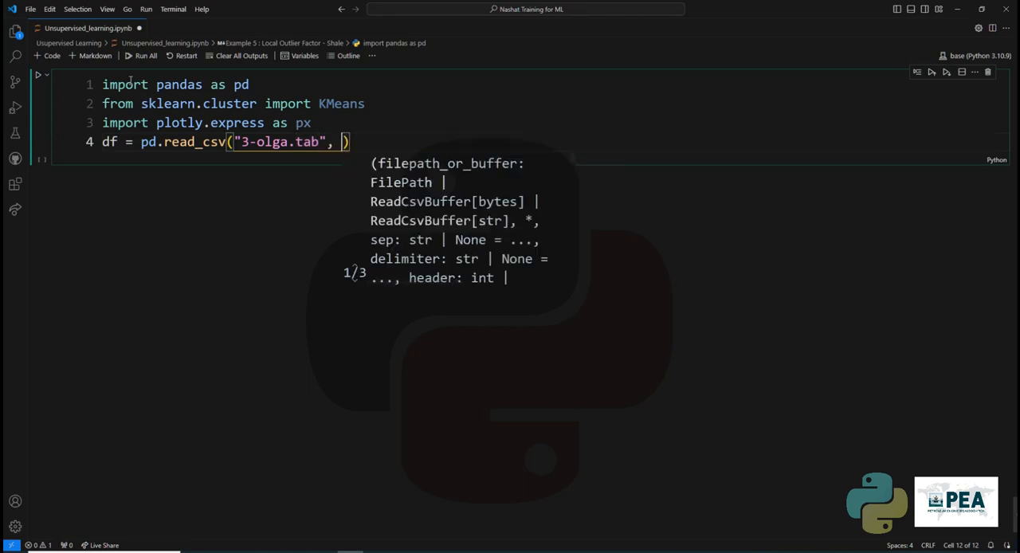
type("sep")
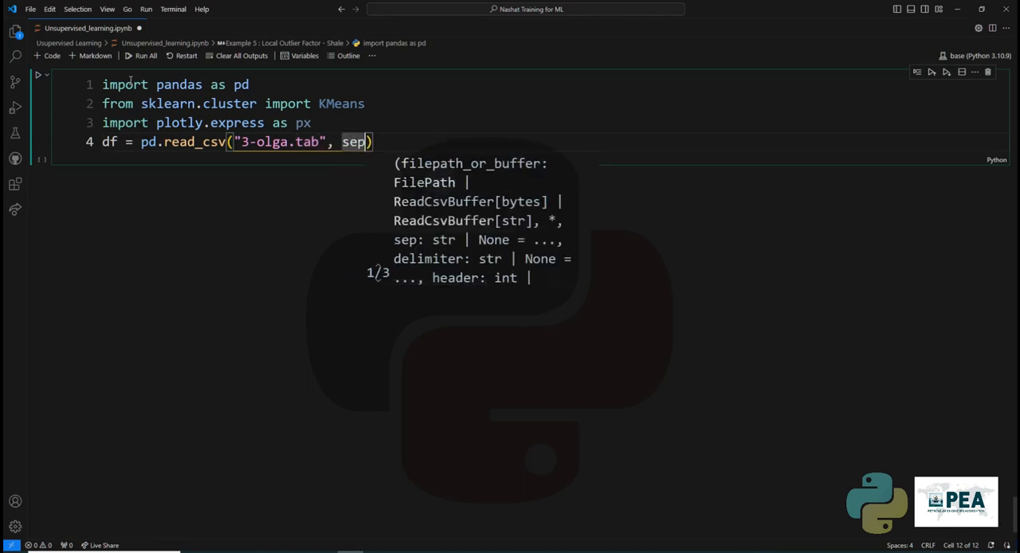
type("+\"")
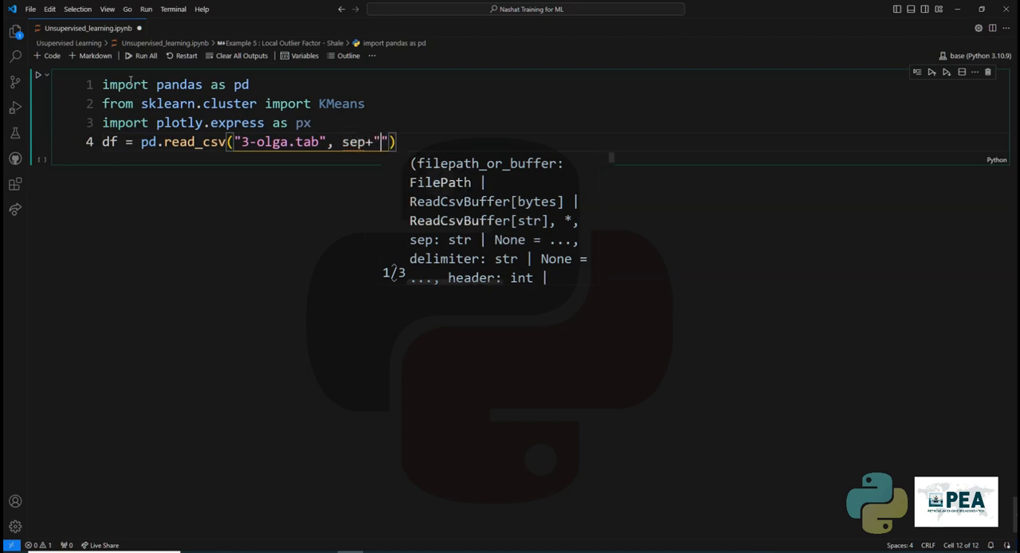
key("Left")
key("BackSpace")
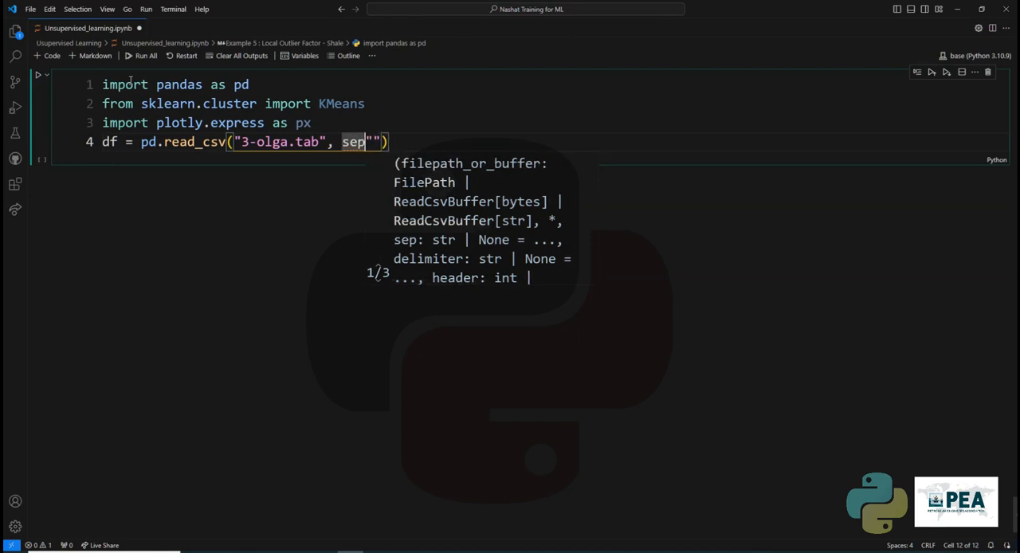
type("=")
key("Right")
key("Escape")
type("\\")
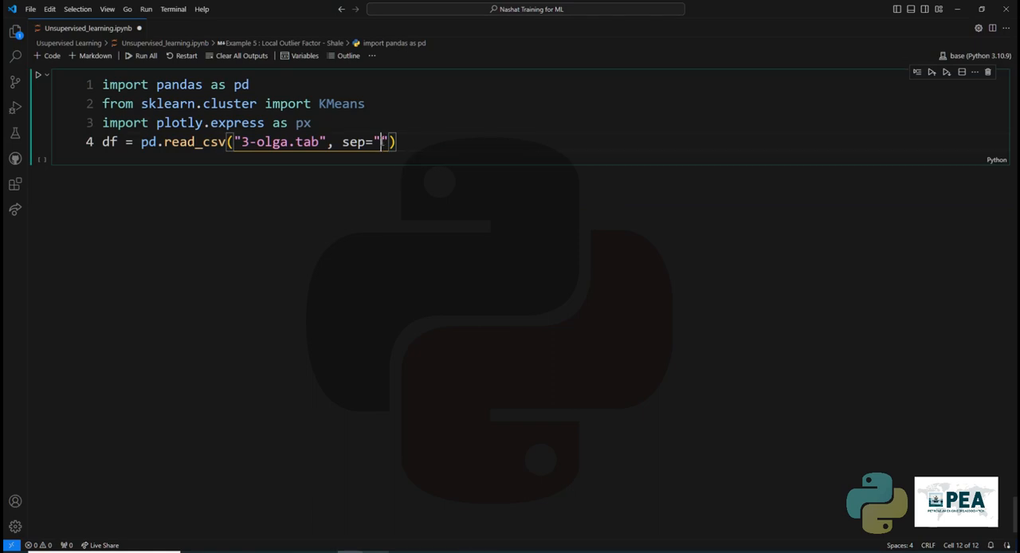
type("t")
key("End")
key("Return")
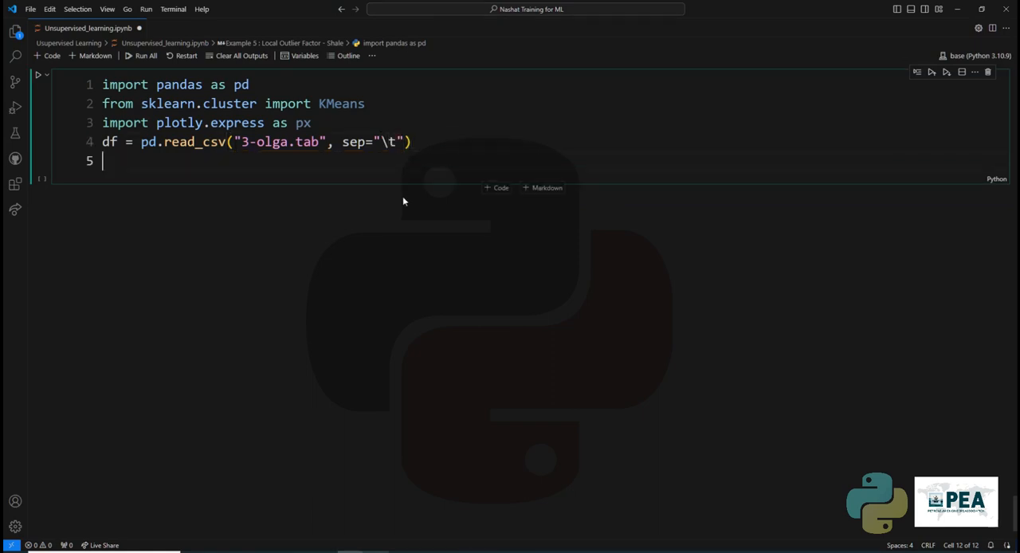
type("df.")
type("dropna)(")
Drop rows with missing values using df.dropna(inplace=True)
key("BackSpace")
key("BackSpace")
key("BackSpace")
type("(inp")
key("Tab")
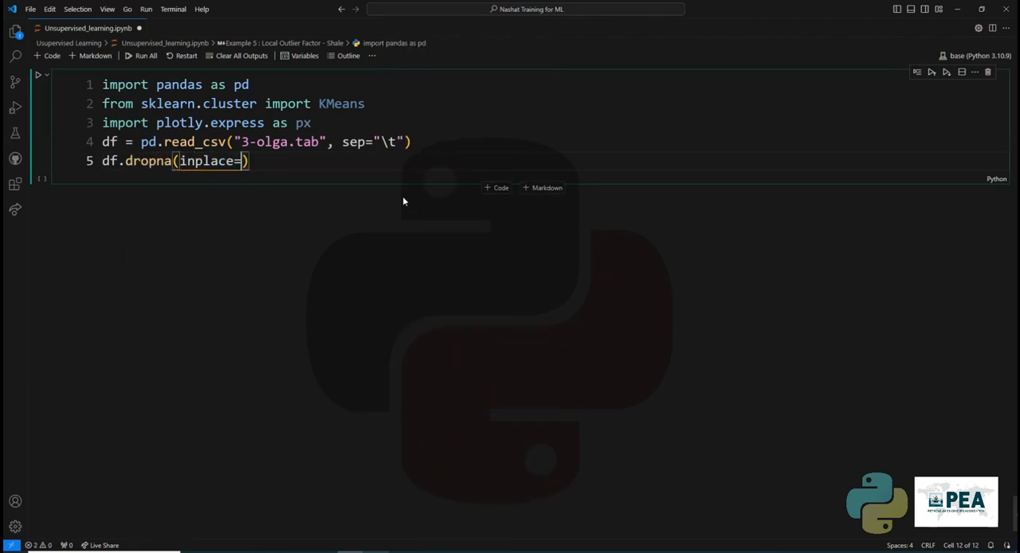
type("True")
key("End")
key("Return")
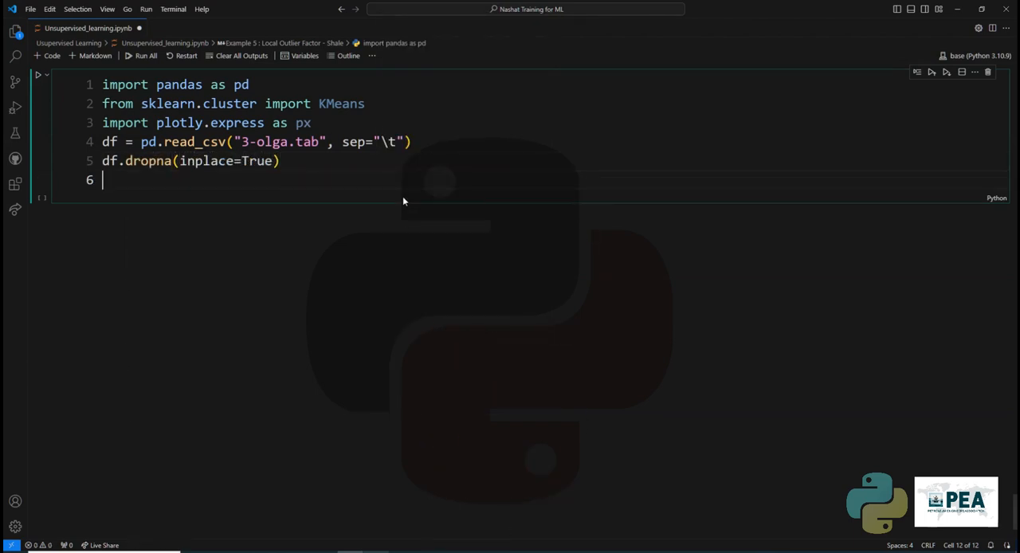
type("df = df[ df >")
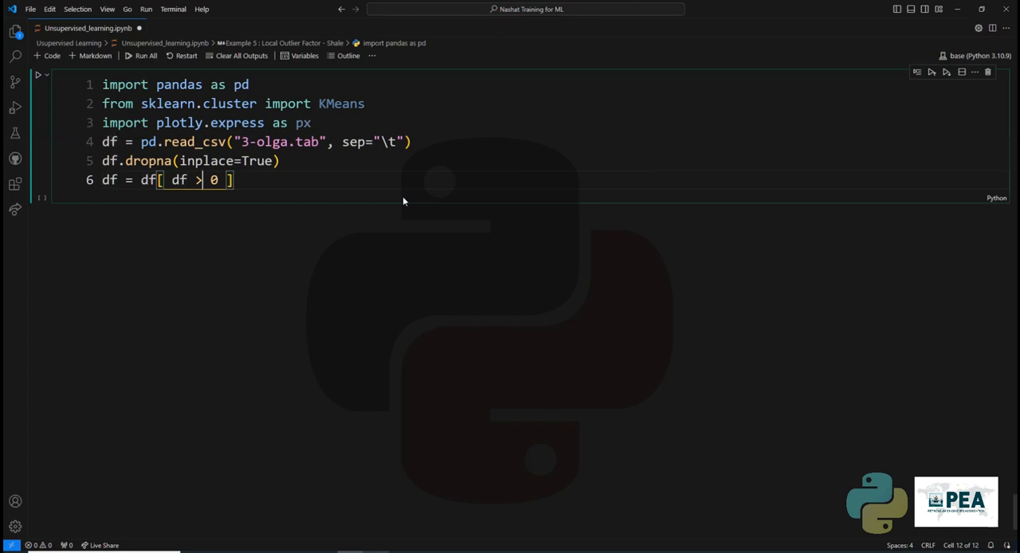
type("=")
Keep only non-negative values with df = df[ df >= 0 ]
key("End")
key("Return")
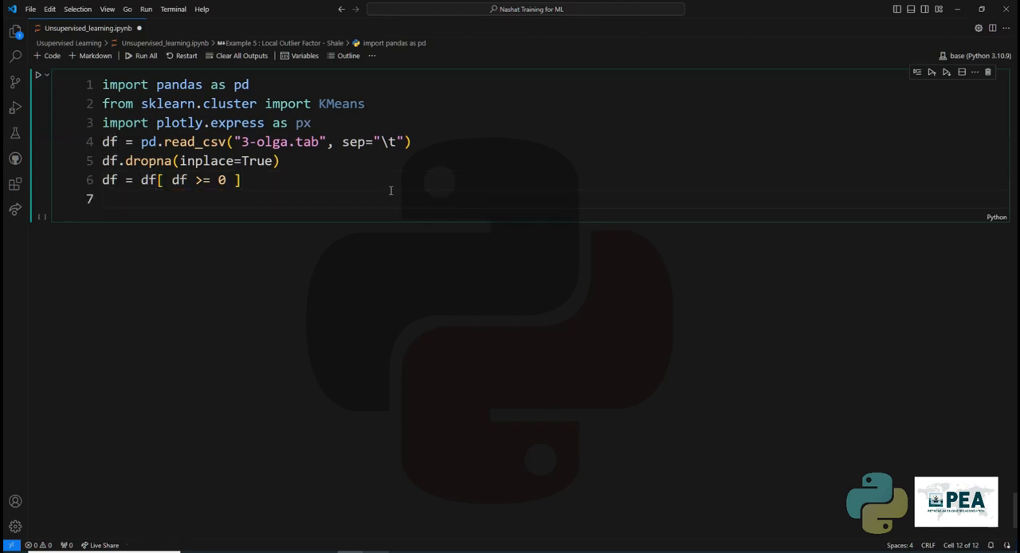
type("mean = Kmea")
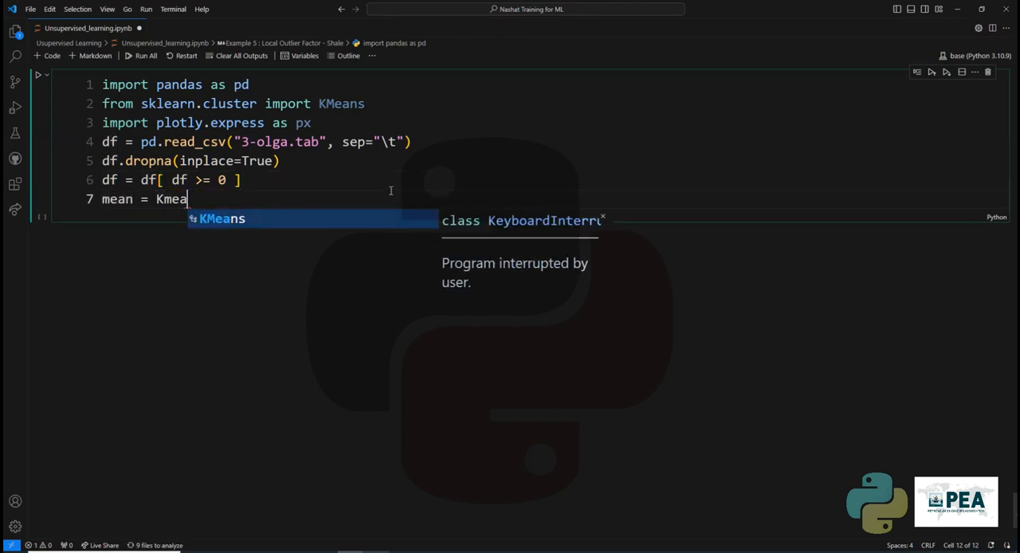
Create mean = KMeans(3) and fit it on df[["HOL [-]"]]
key("Tab")
type("(3)")
key("Return")
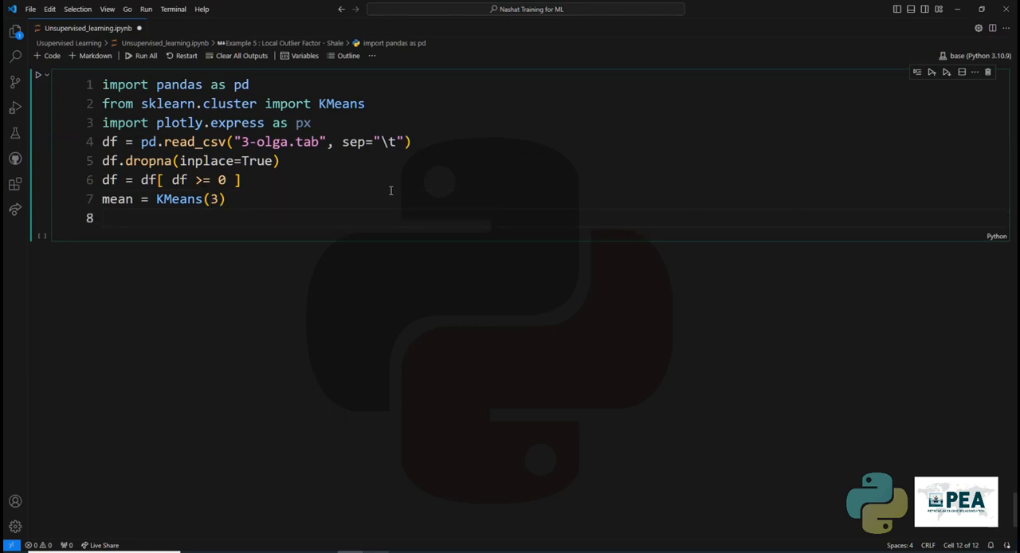
type("mean.fit()")
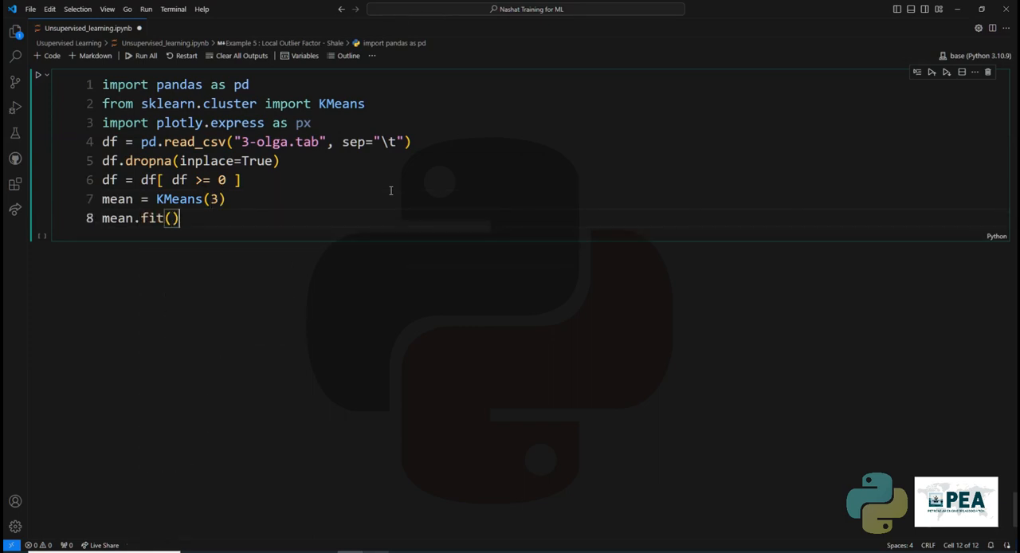
type(" df [  [")
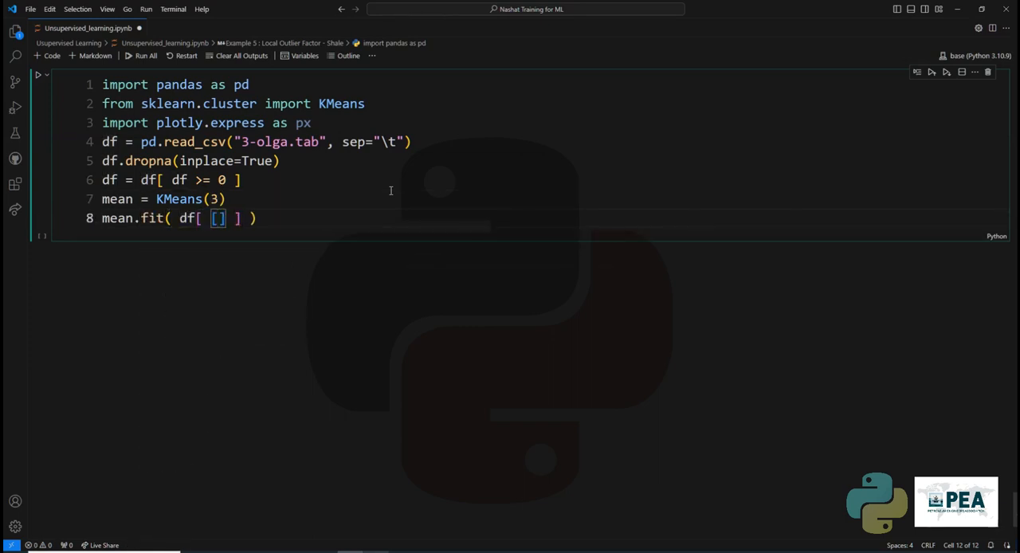
type("\"HOL [-")
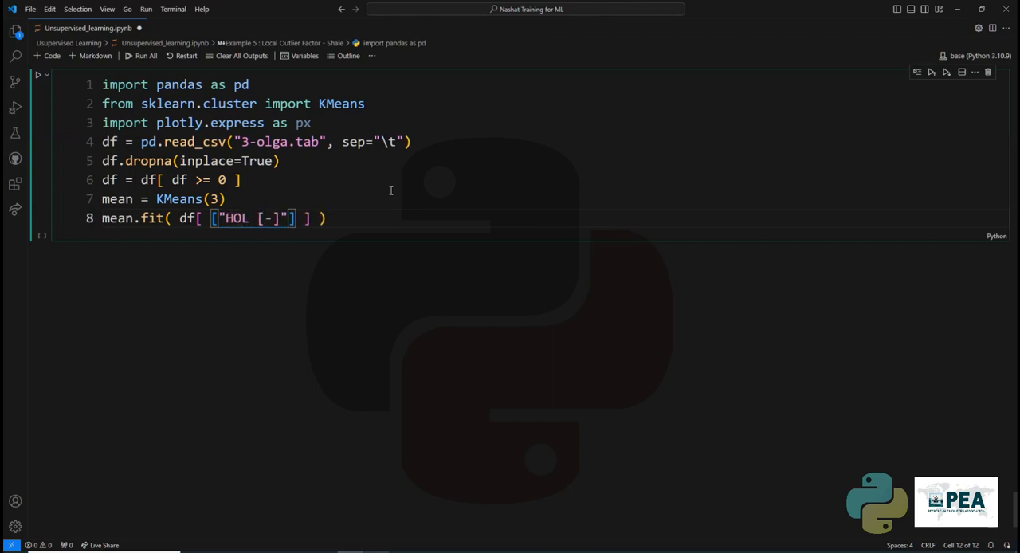
key("End")
key("Return")
type("df")
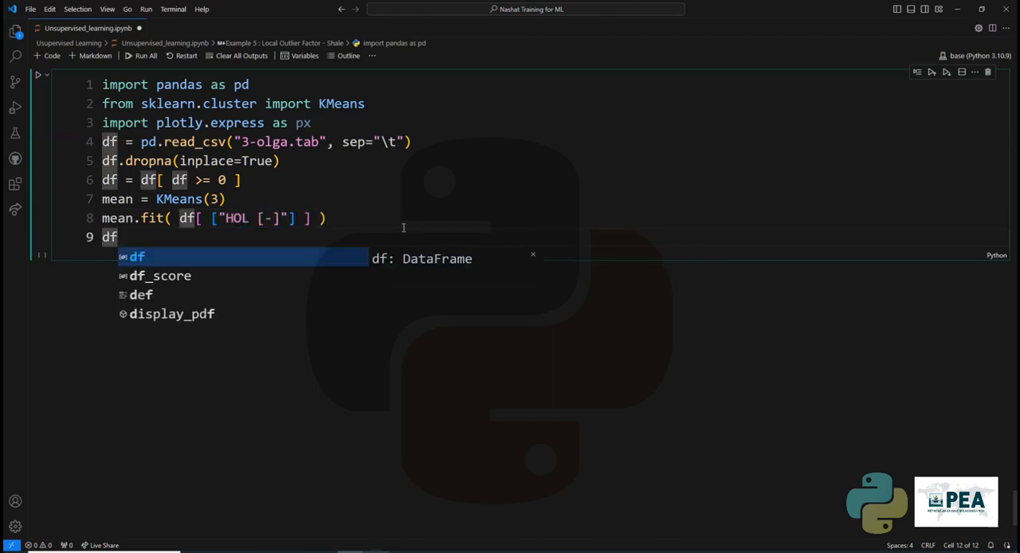
type("[\"lbl\"] = ")
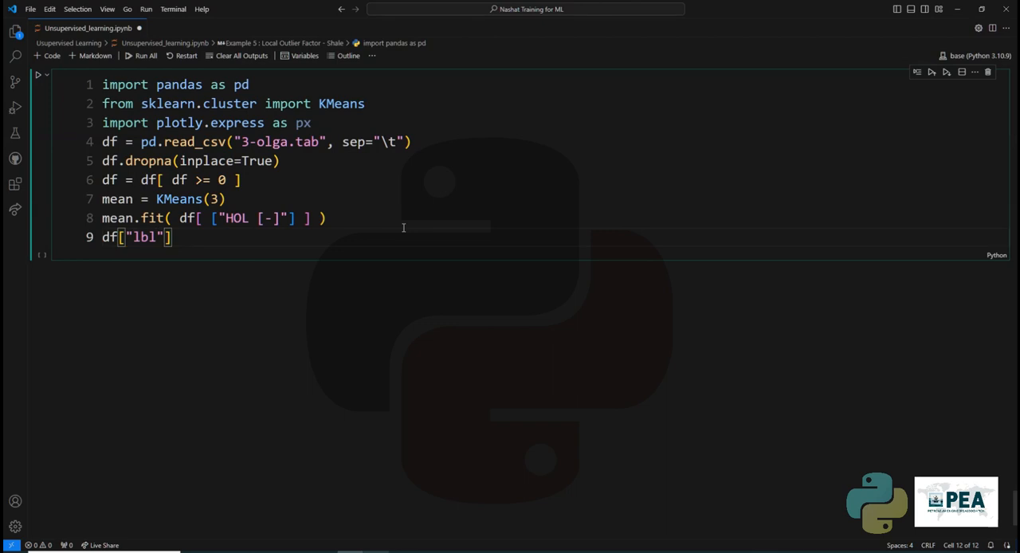
type("mean.la")
Store mean.labels_ in df["lbl"] and convert the column to strings with astype(str)
key("Tab")
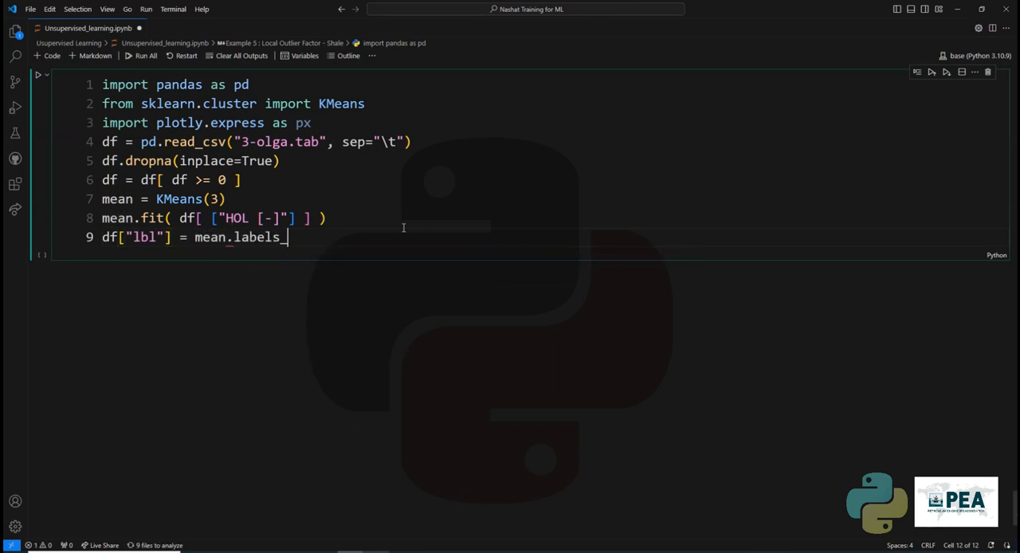
key("Return")
type("df")
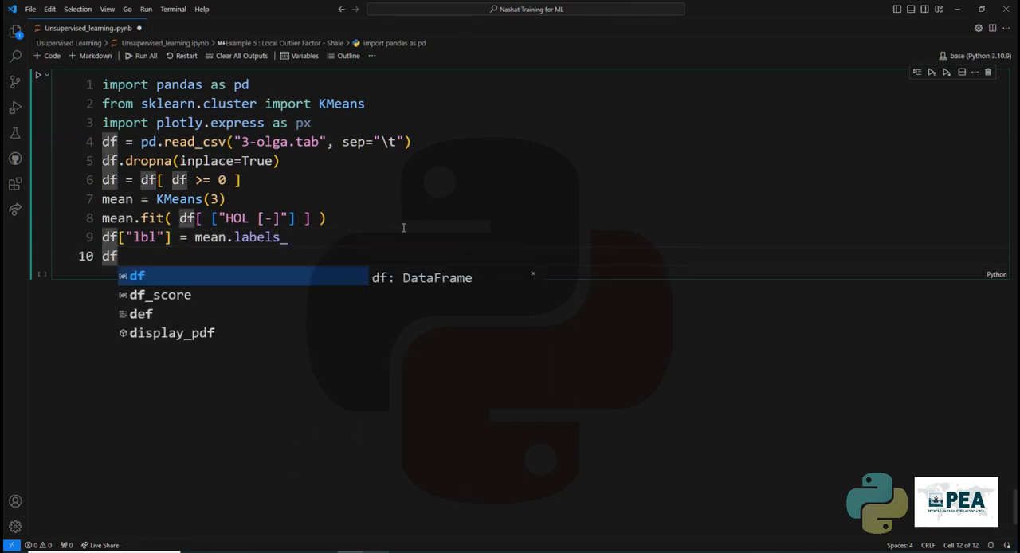
type(".lbl = ")
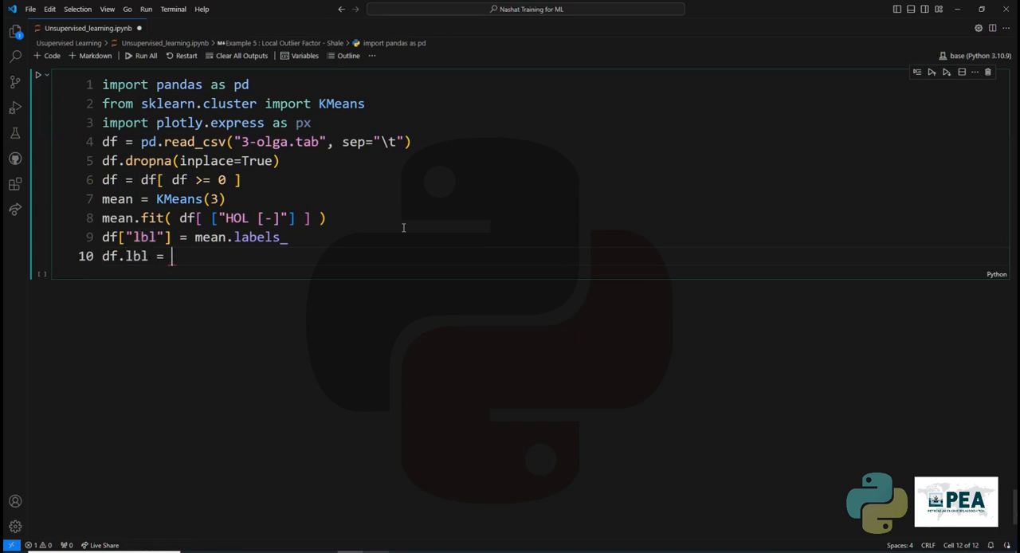
type("df.lbl")
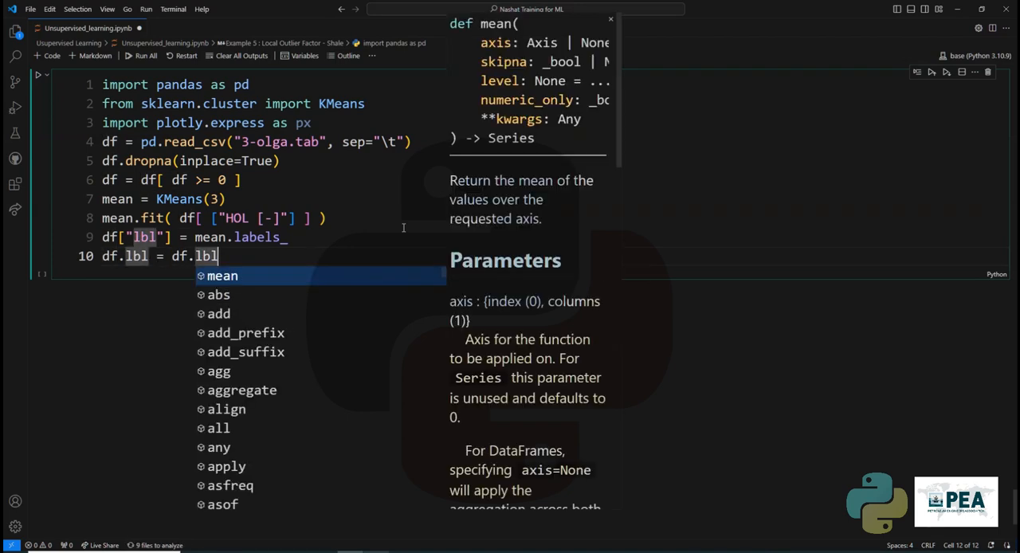
type(".astype(str")
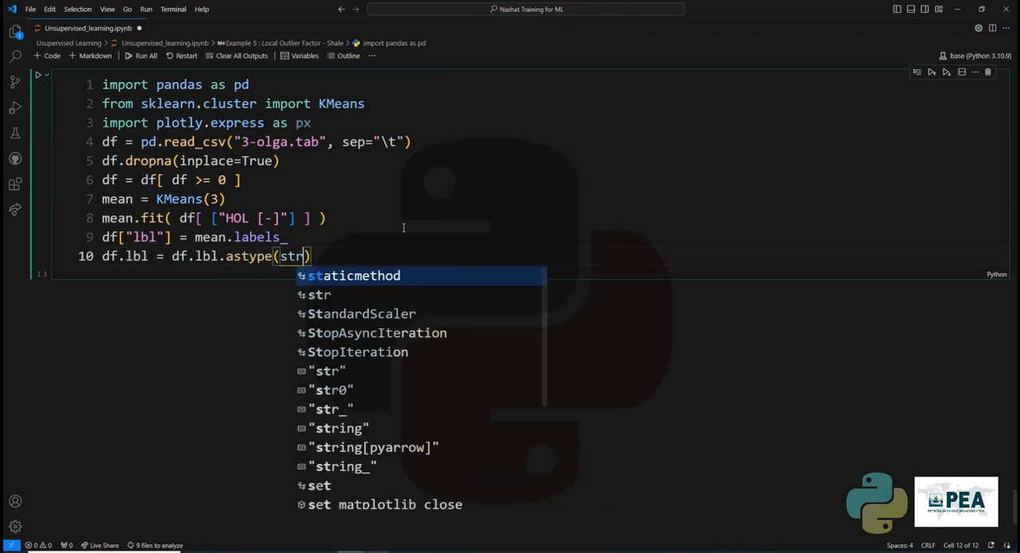
key("End")
key("Return")
type(".scat")
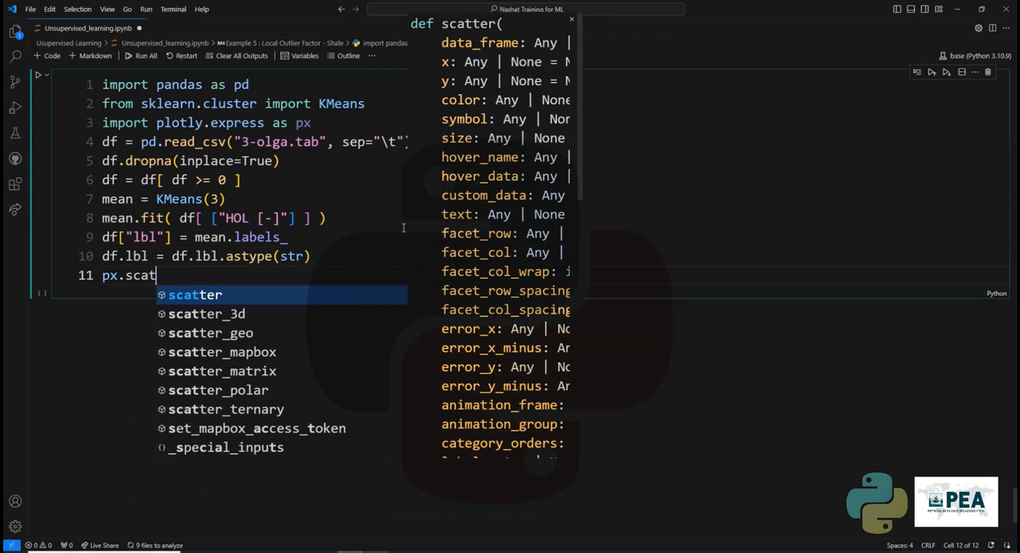
Draw px.scatter of QOST [STB/d] versus QGST [MMscf/d] coloured by lbl and run the cell
key("Tab")
type("(df, x=\"\", y=\"\"")
key("Left")
key("Left")
key("Left")
type("QOST [STB/d]")
key("Right")
key("Right")
key("Right")
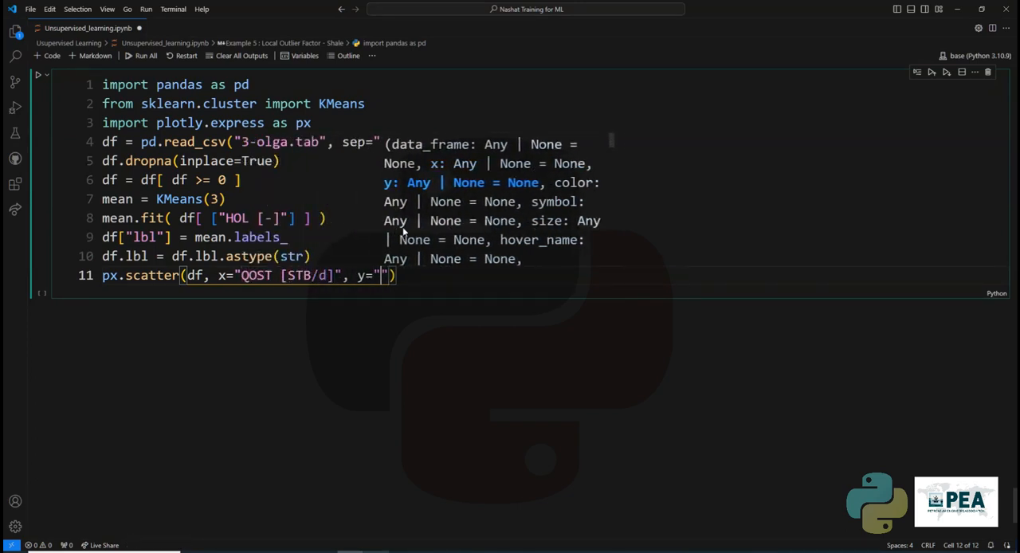
type("QGST []")
key("Left")
type("MMsc")
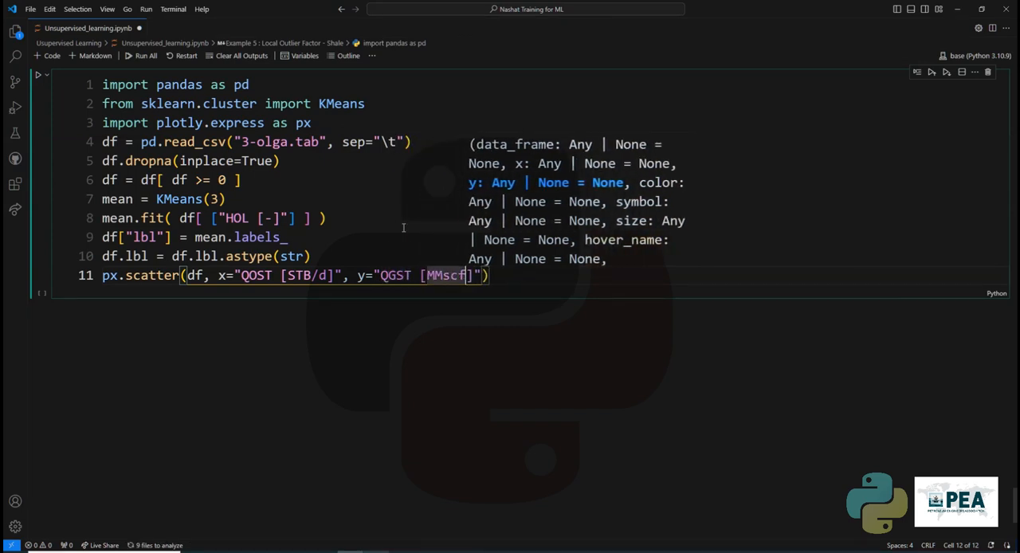
type("f/d")
key("Right")
key("Right")
type(", ")
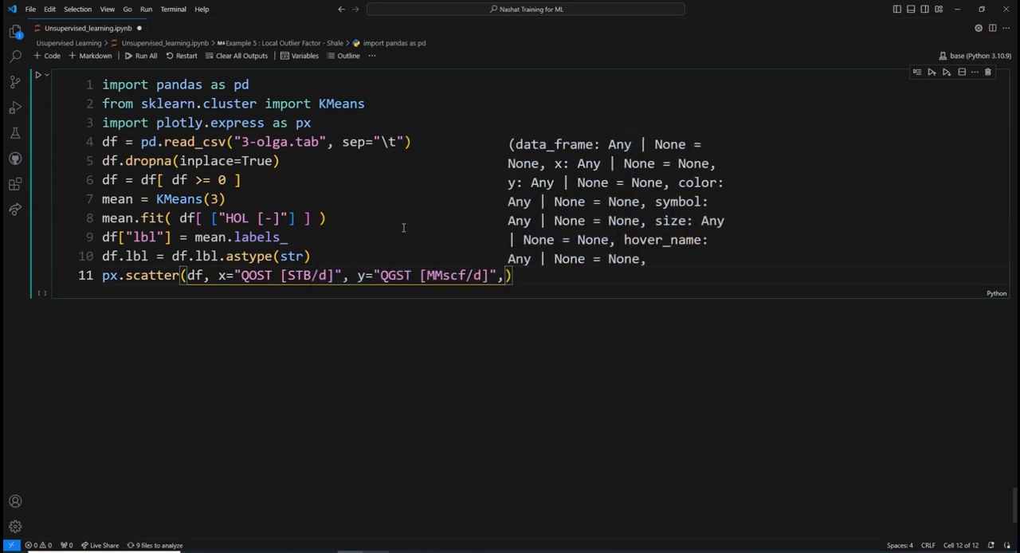
type("color=\"\"lbl")
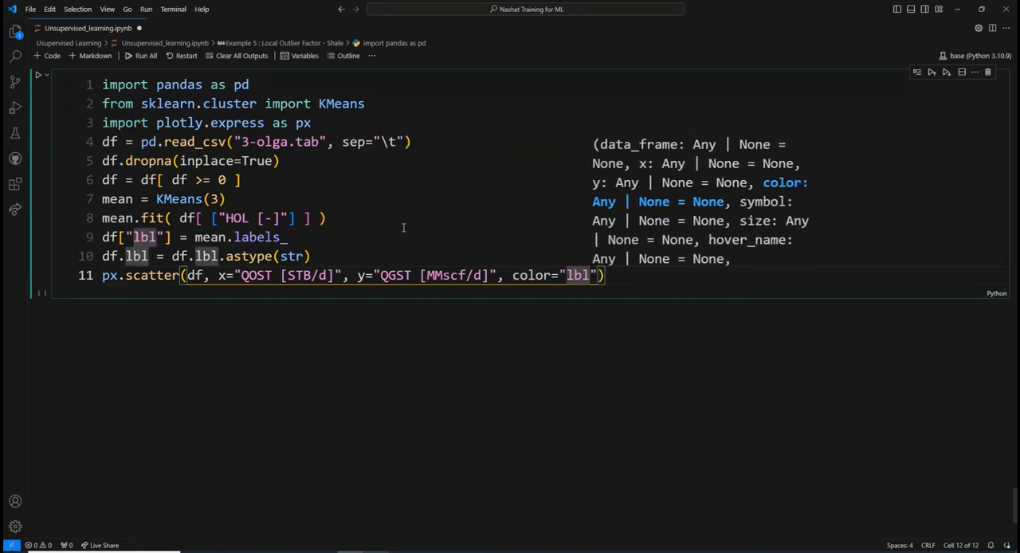
key("shift+Return")
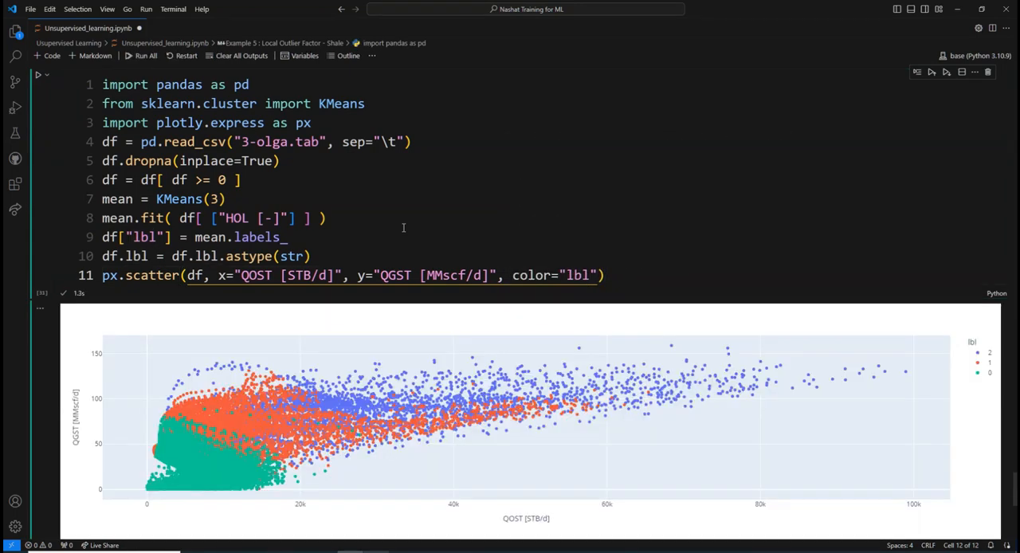
Add template, title "Clustered Data Kmeans", width 800 and height 400 arguments and rerun the cell
left_click(359, 276)
key("Return")
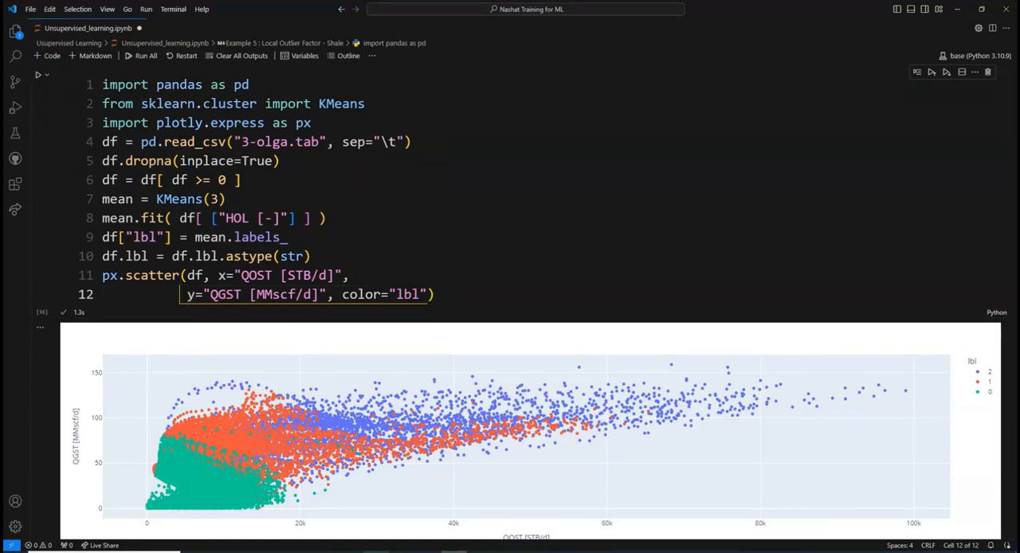
left_click(429, 292)
type("template=\"none\",title=\"Clustered Data Kmeans\",                  width = 800, height=400")
key("ctrl+Return")
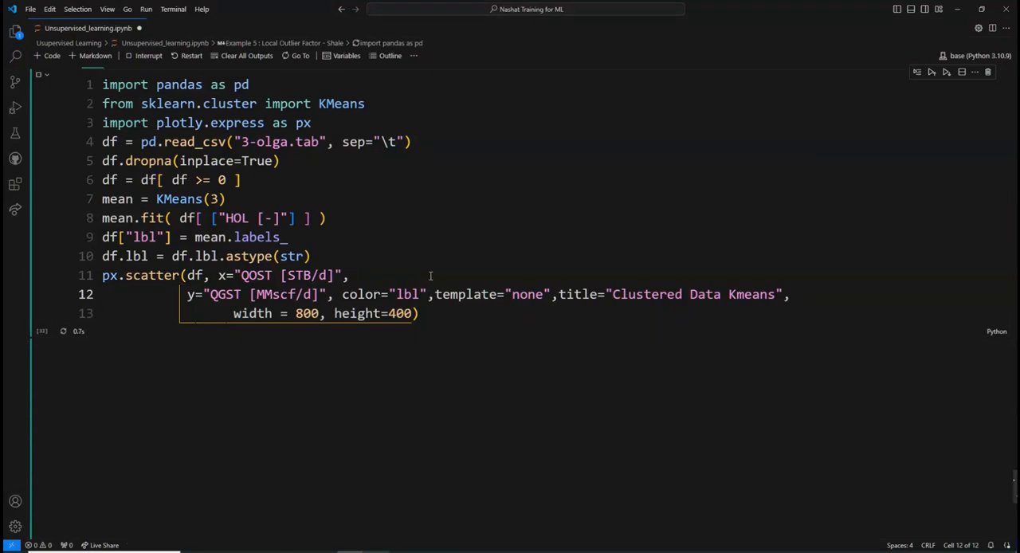
scroll(464, 221, "down", 3)
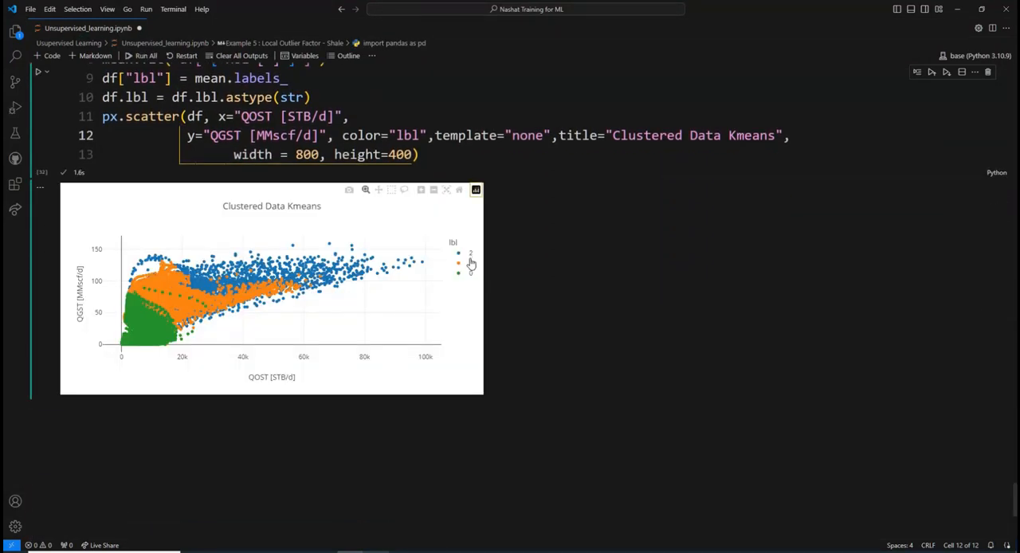
Toggle and isolate clusters in the chart legend, then show all three again
left_click(471, 253)
double_click(470, 253)
double_click(471, 272)
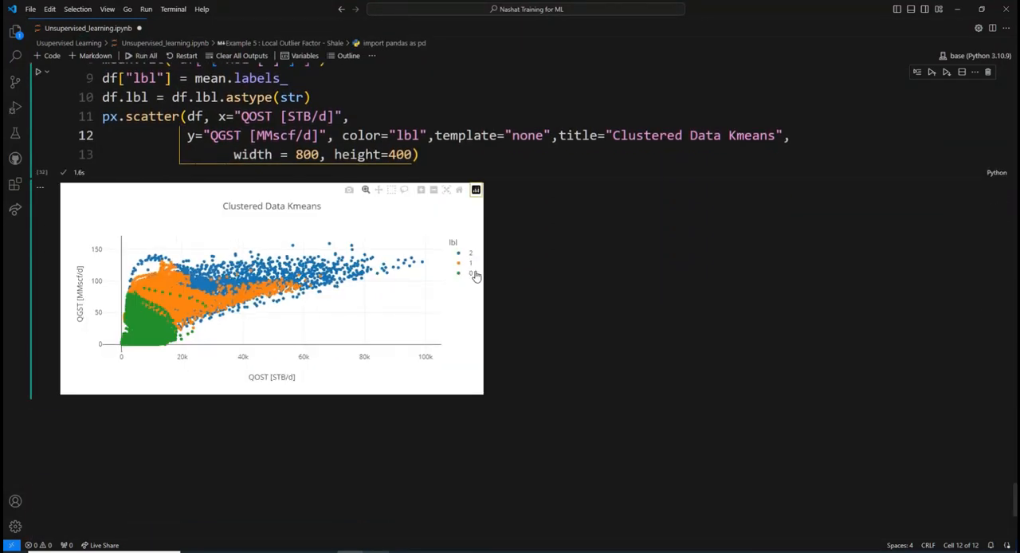